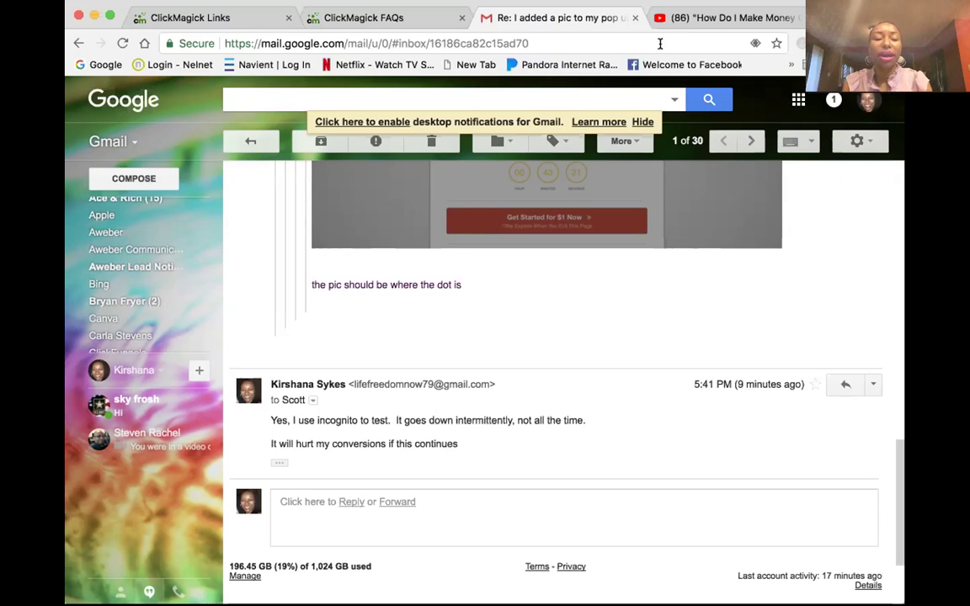
Switch from Gmail to the ClickMagick Links browser tab.
{"action": "left_click", "coordinate": [211, 17]}
Maximize the browser window and bring up the Create New Link form.
{"action": "left_click", "coordinate": [109, 17]}
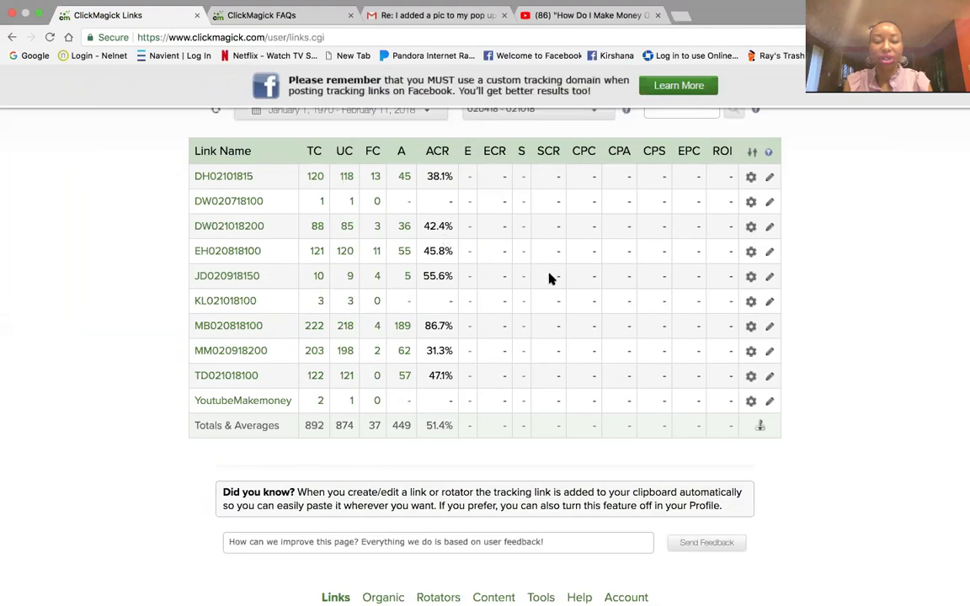
{"action": "scroll", "coordinate": [559, 274], "scroll_direction": "up", "scroll_amount": 3}
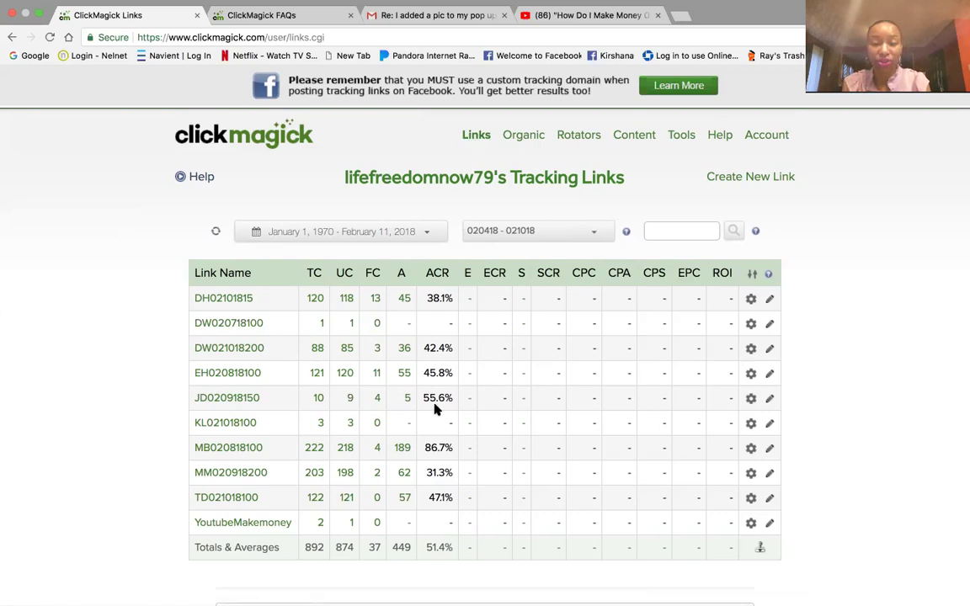
{"action": "left_click", "coordinate": [733, 183]}
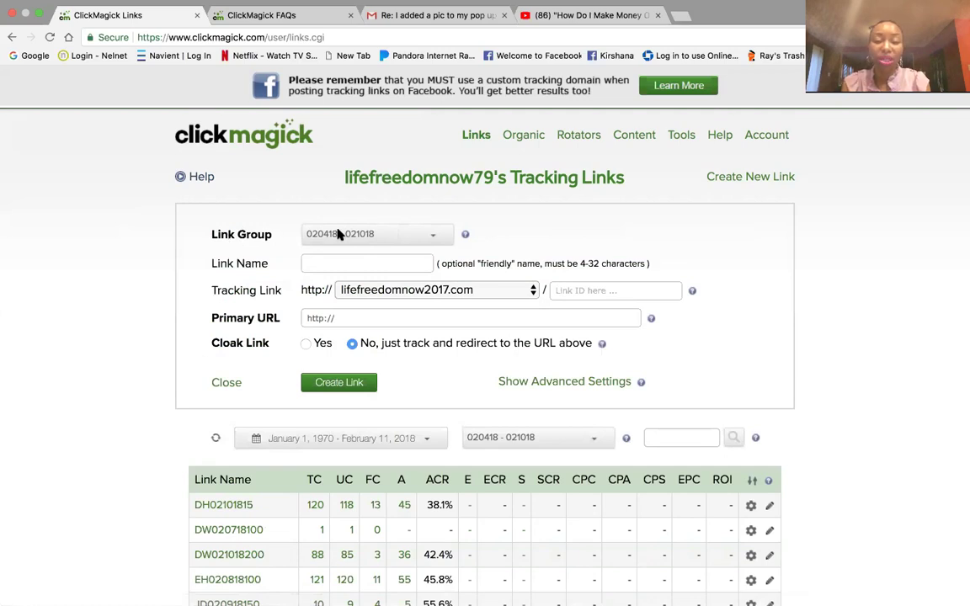
{"action": "left_click", "coordinate": [432, 241]}
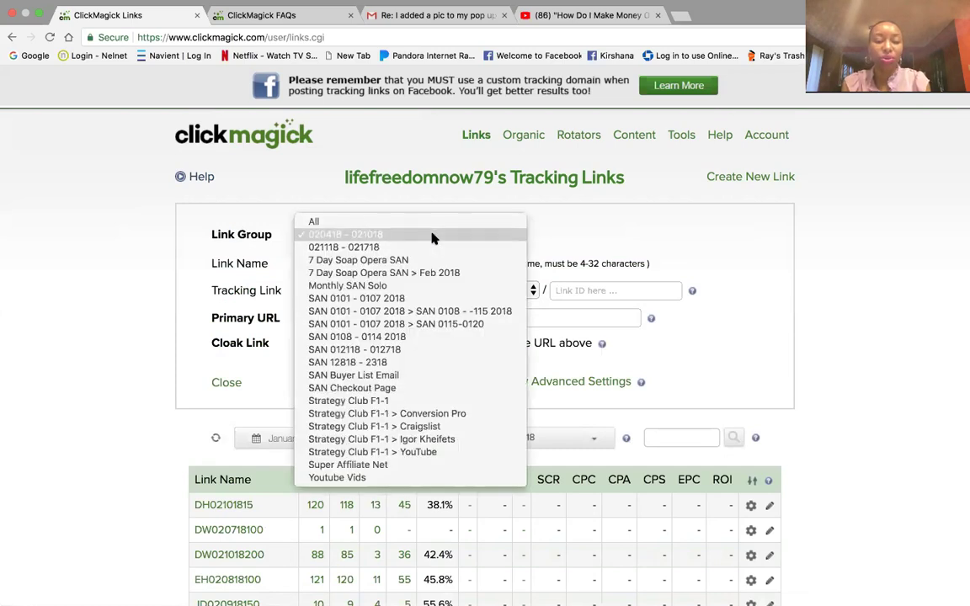
{"action": "left_click", "coordinate": [432, 236]}
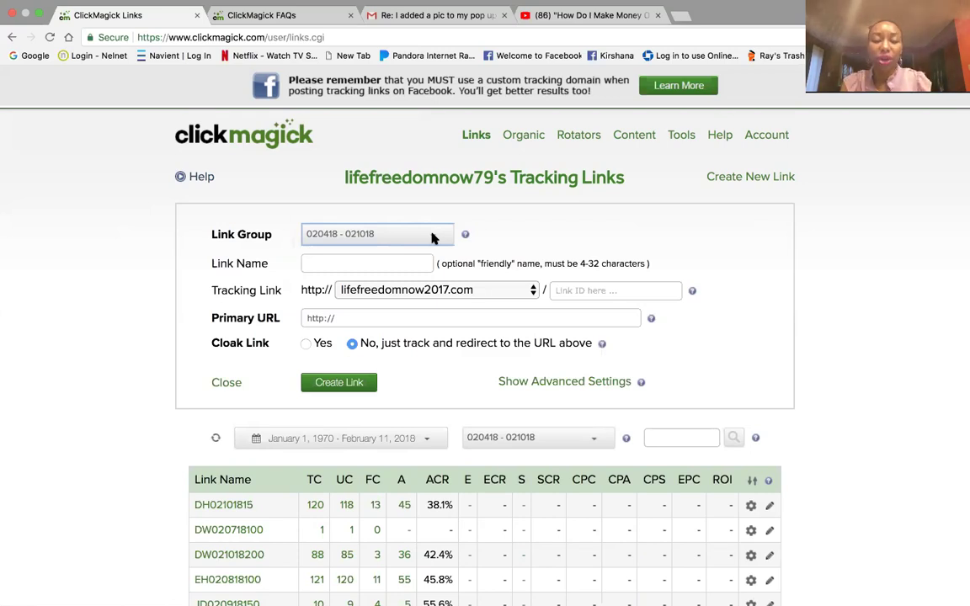
{"action": "left_click", "coordinate": [558, 17]}
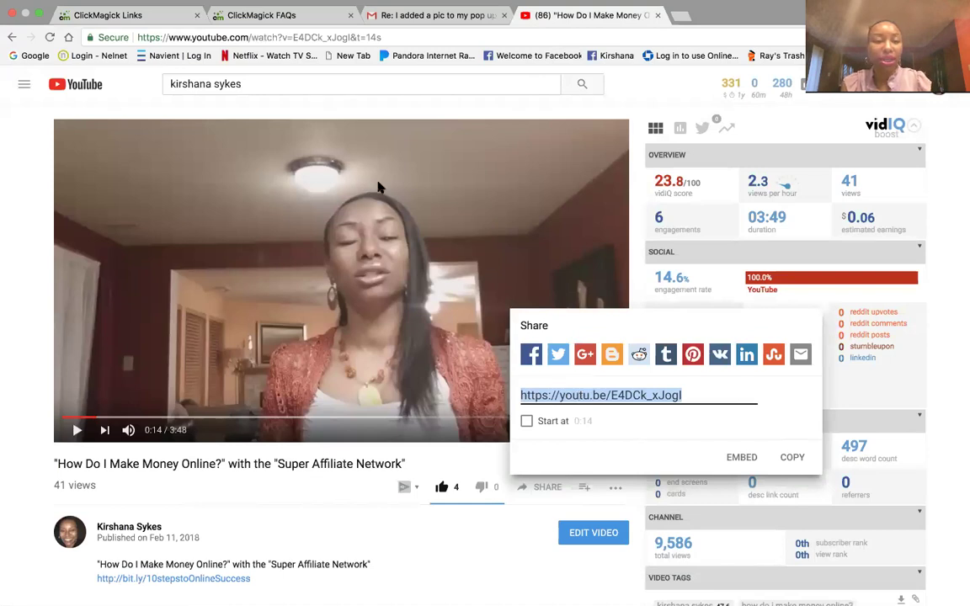
{"action": "left_click", "coordinate": [154, 18]}
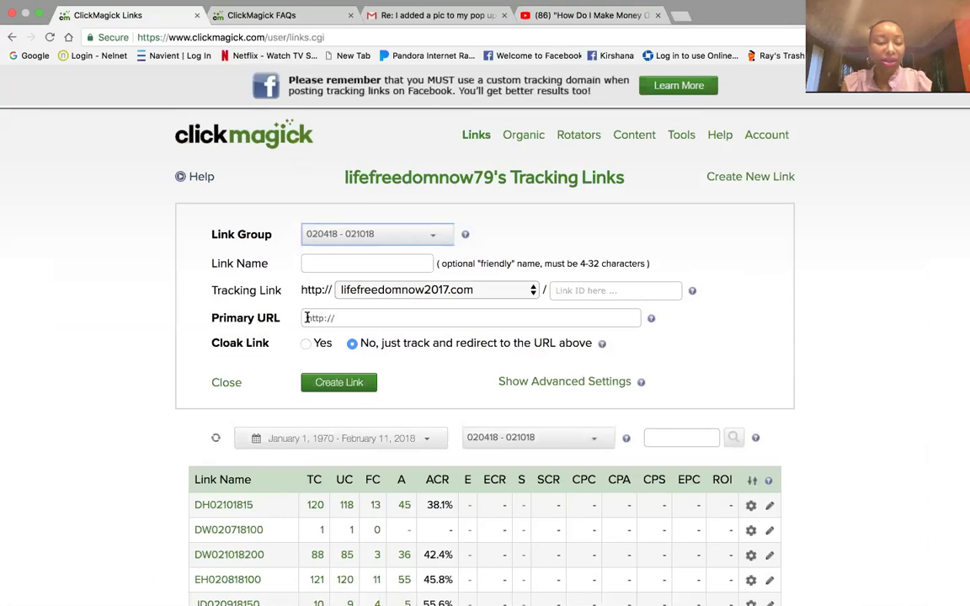
{"action": "left_click", "coordinate": [319, 318]}
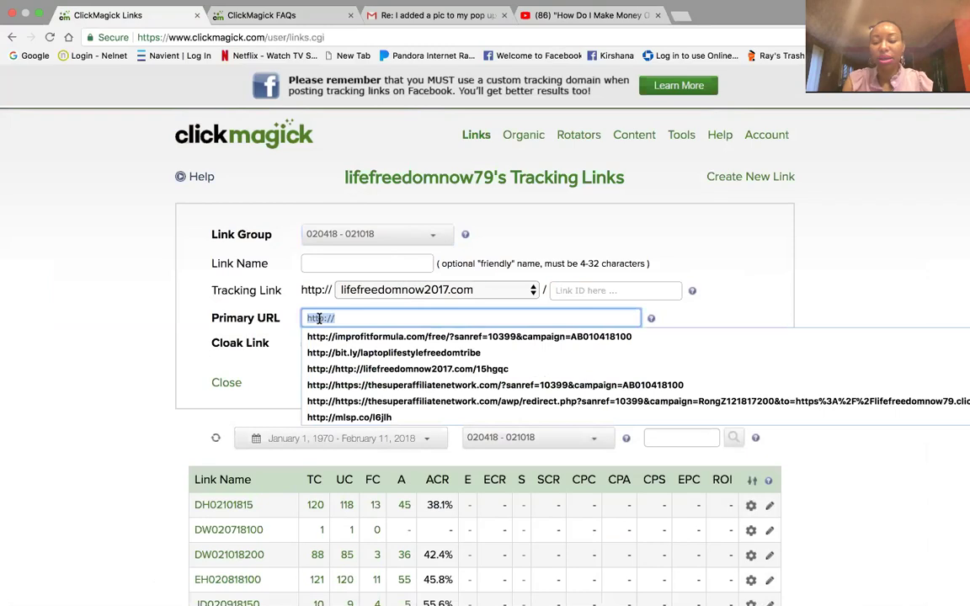
{"action": "key", "text": "BackSpace"}
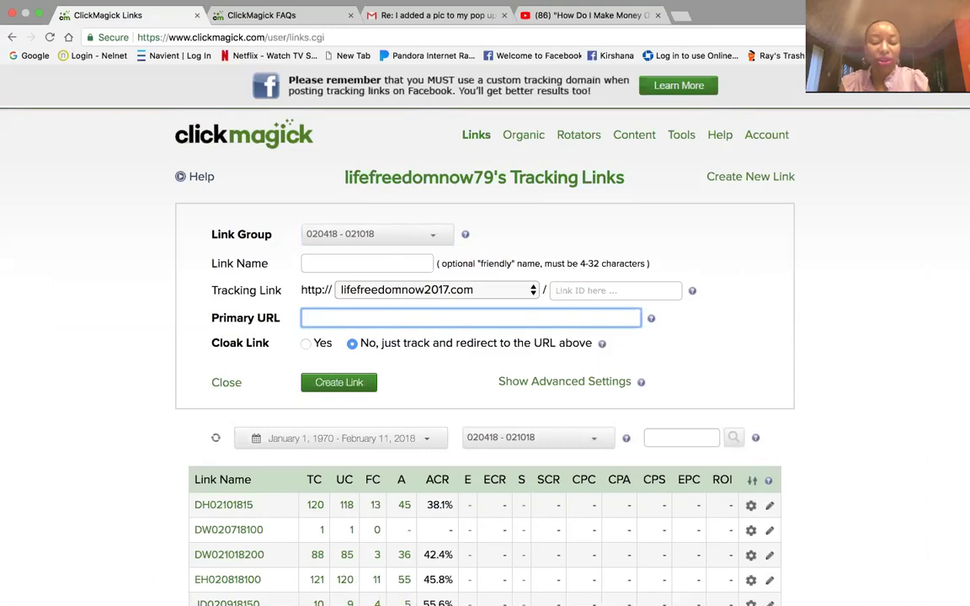
{"action": "type", "text": "https://youtu.be/E4DCk_xJogI"}
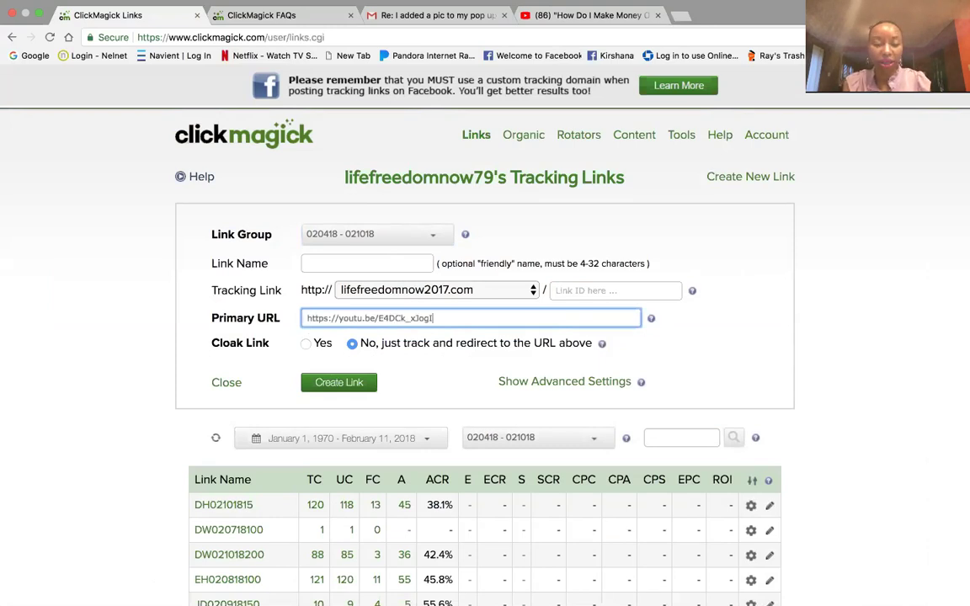
Enter 'Youtubemakemoneynow' in the new link's Link Name field.
{"action": "left_click", "coordinate": [322, 263]}
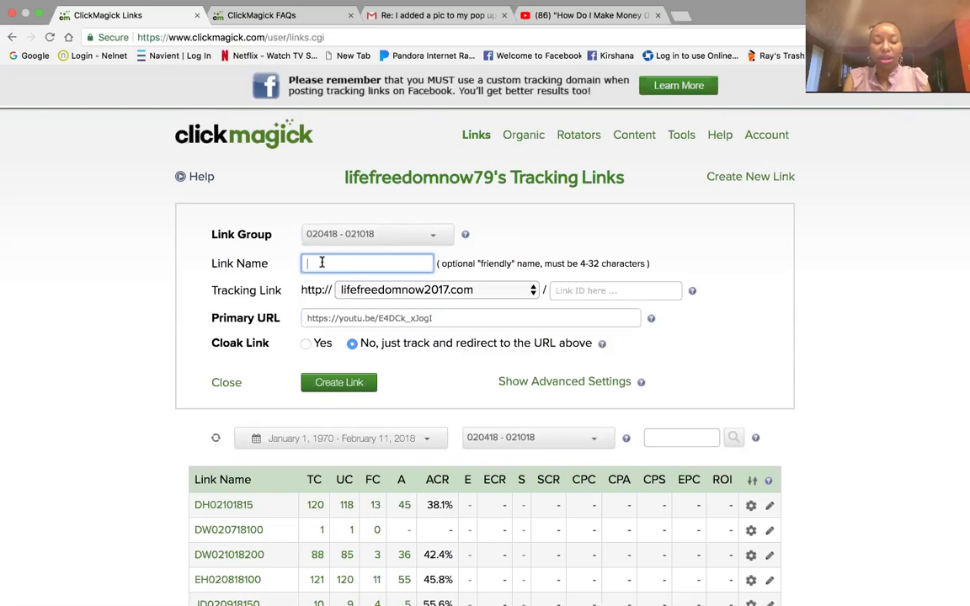
{"action": "type", "text": "a"}
{"action": "key", "text": "BackSpace"}
{"action": "type", "text": "Youtu"}
{"action": "type", "text": "be4"}
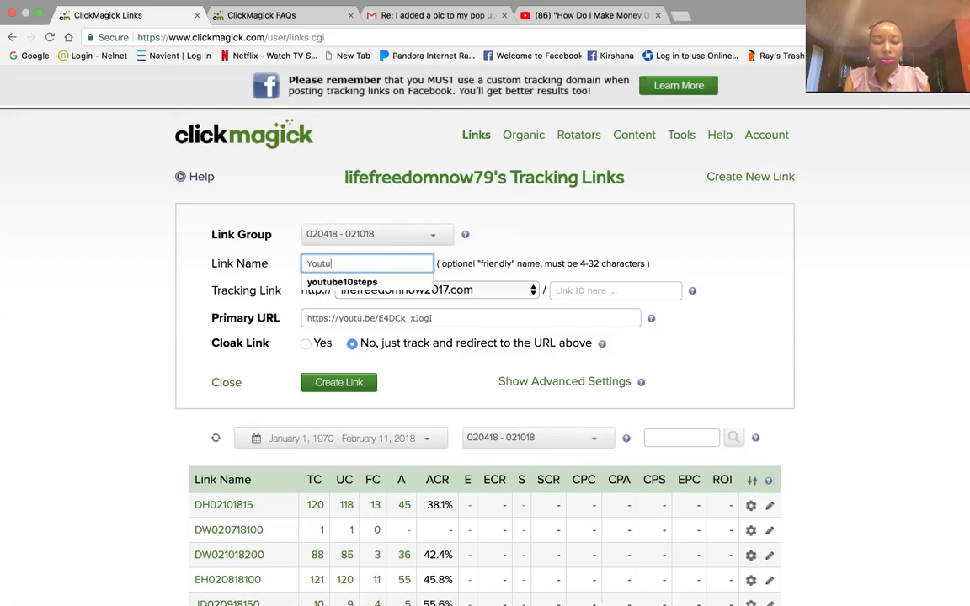
{"action": "type", "text": "bemakemon"}
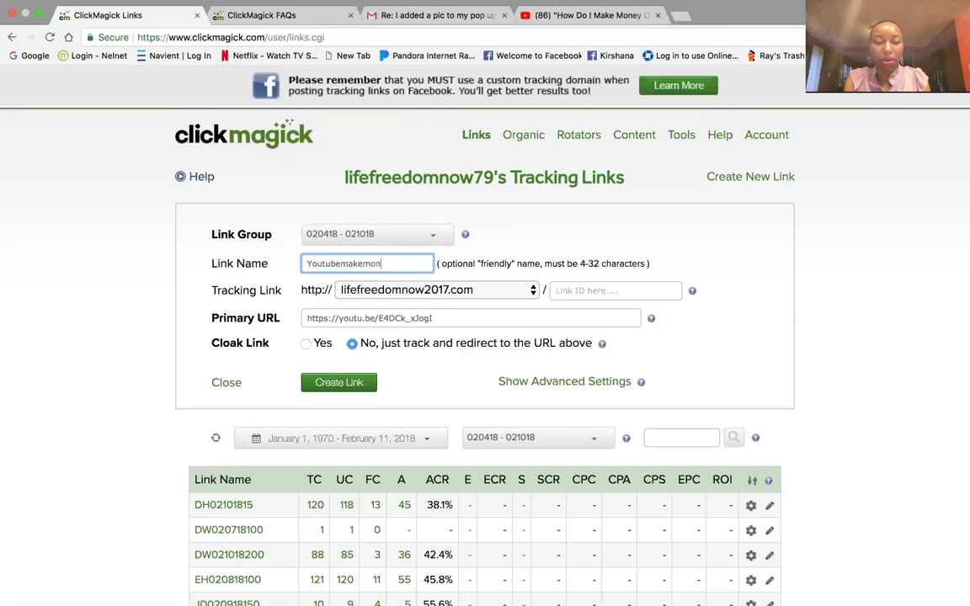
{"action": "type", "text": "eynow"}
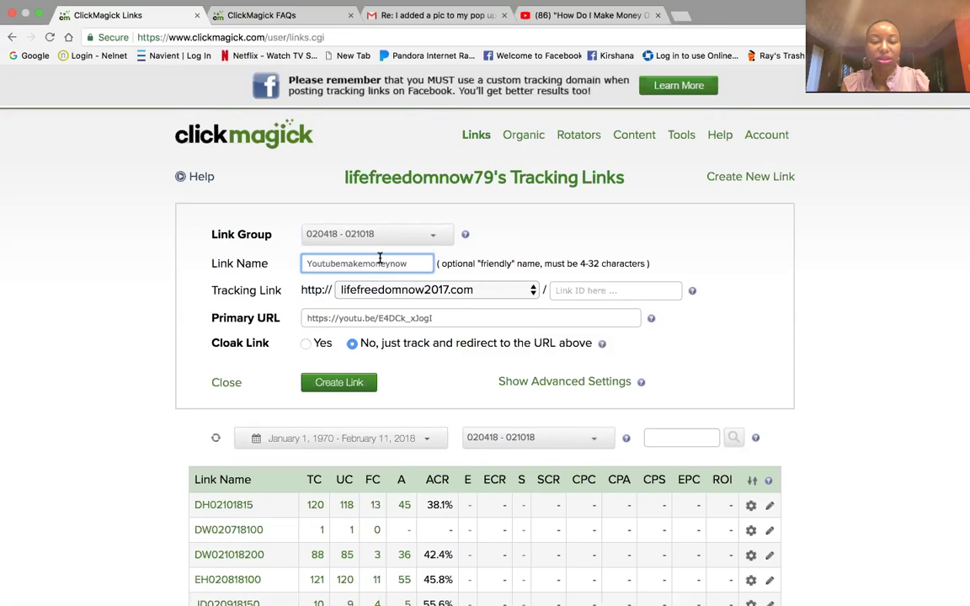
Submit the link with tracking ID 123, triggering the 4–20 character ID error.
{"action": "left_click", "coordinate": [589, 291]}
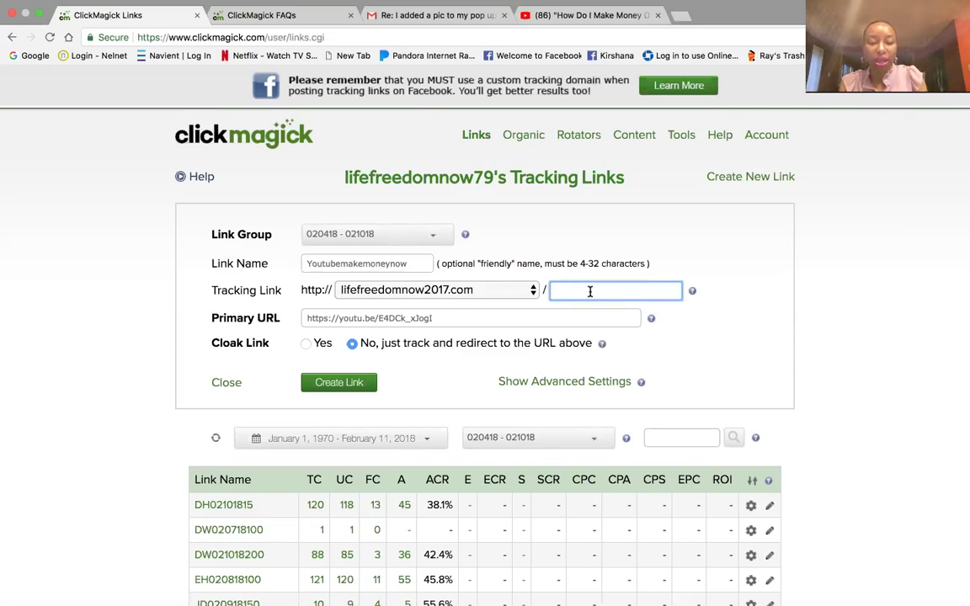
{"action": "type", "text": "1234"}
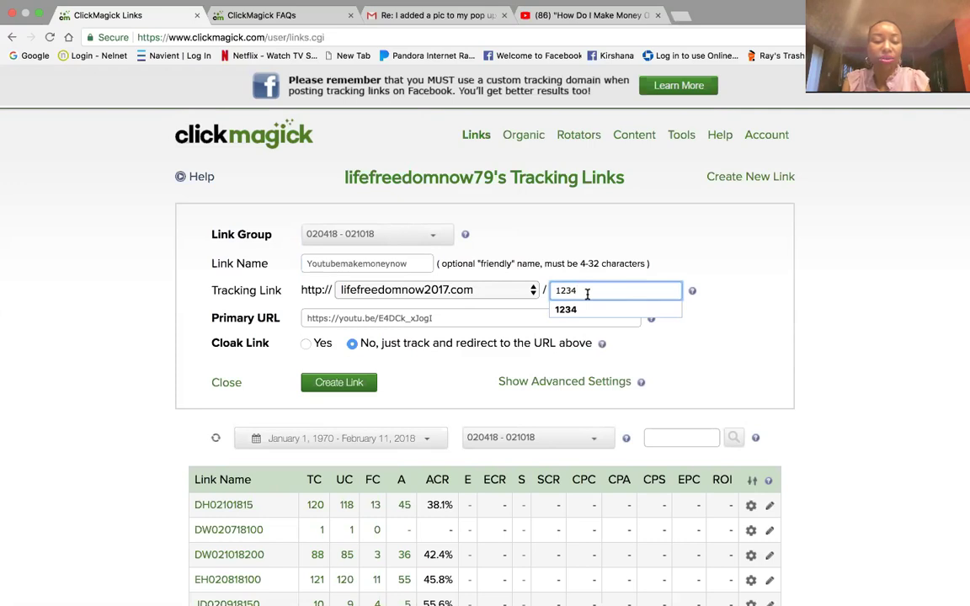
{"action": "key", "text": "BackSpace"}
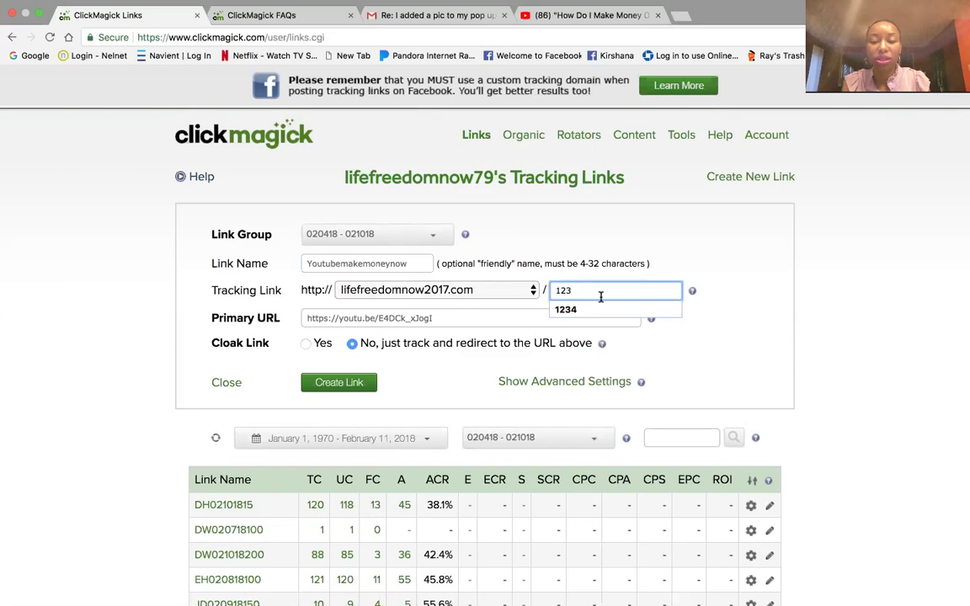
{"action": "left_click", "coordinate": [341, 386]}
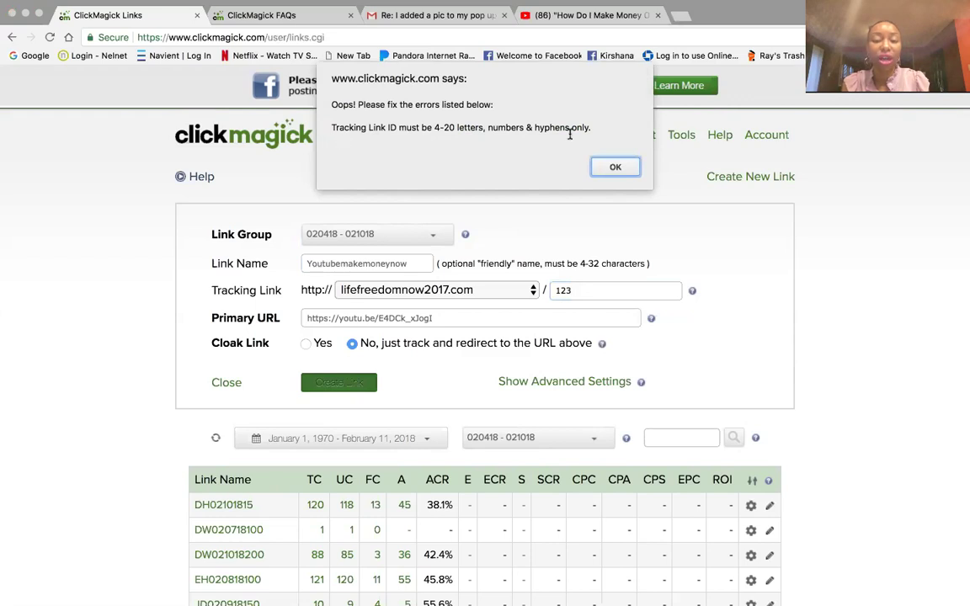
Close the ID-length alert and extend the tracking ID from 123 to 1234.
{"action": "left_click", "coordinate": [615, 167]}
{"action": "left_click", "coordinate": [589, 292]}
{"action": "type", "text": "4"}
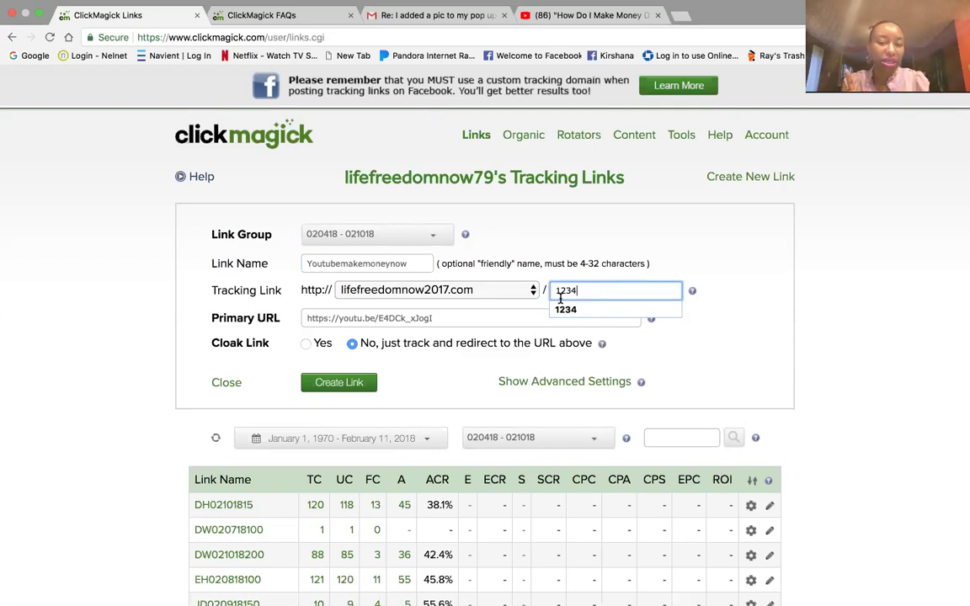
{"action": "left_click", "coordinate": [703, 304]}
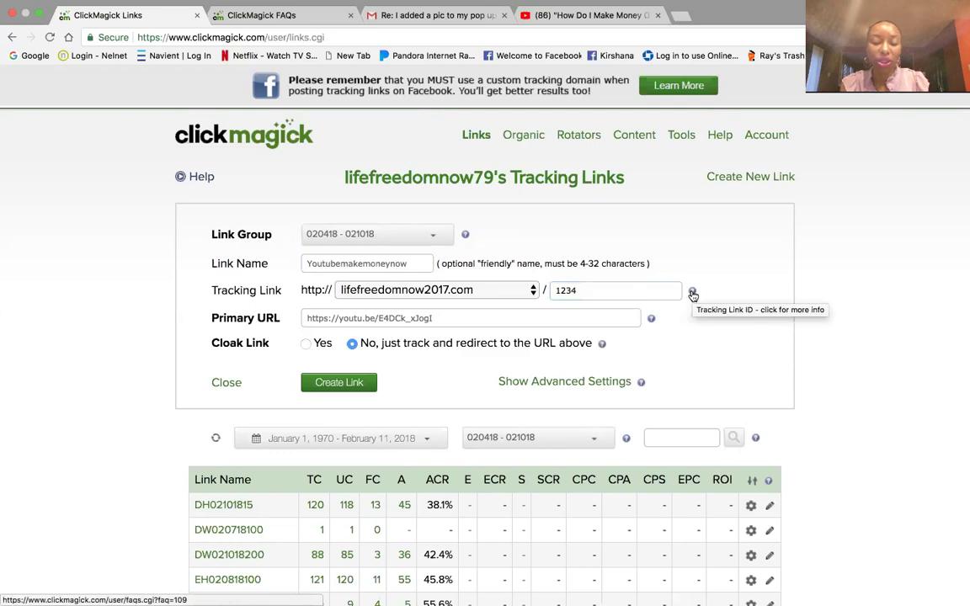
{"action": "left_click", "coordinate": [693, 294]}
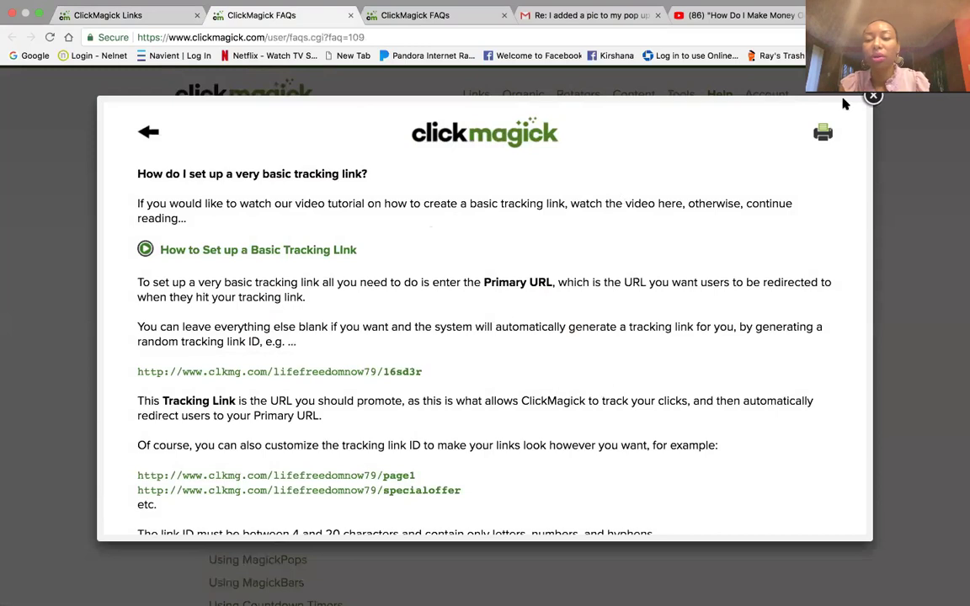
{"action": "left_click", "coordinate": [873, 96]}
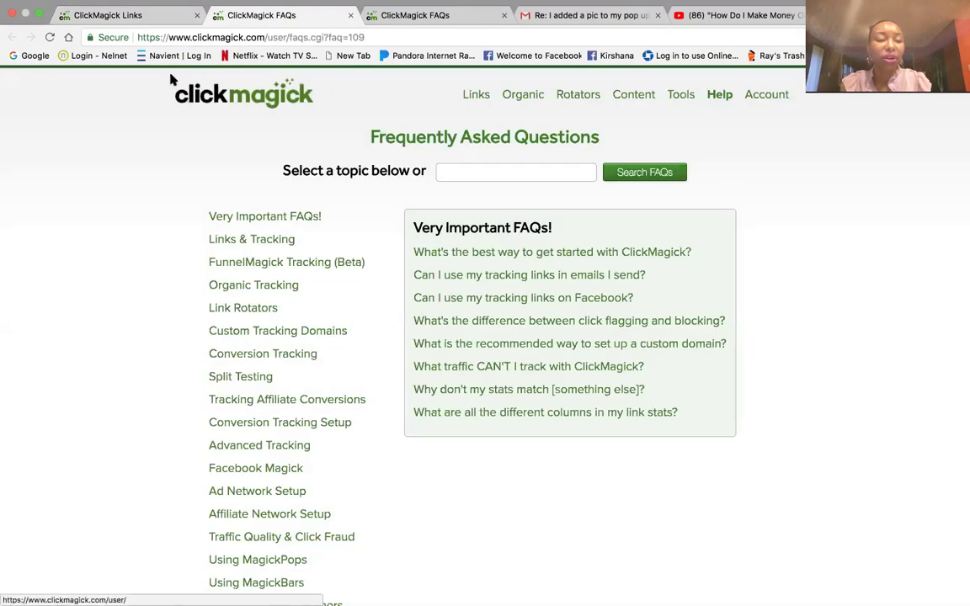
{"action": "left_click", "coordinate": [127, 15]}
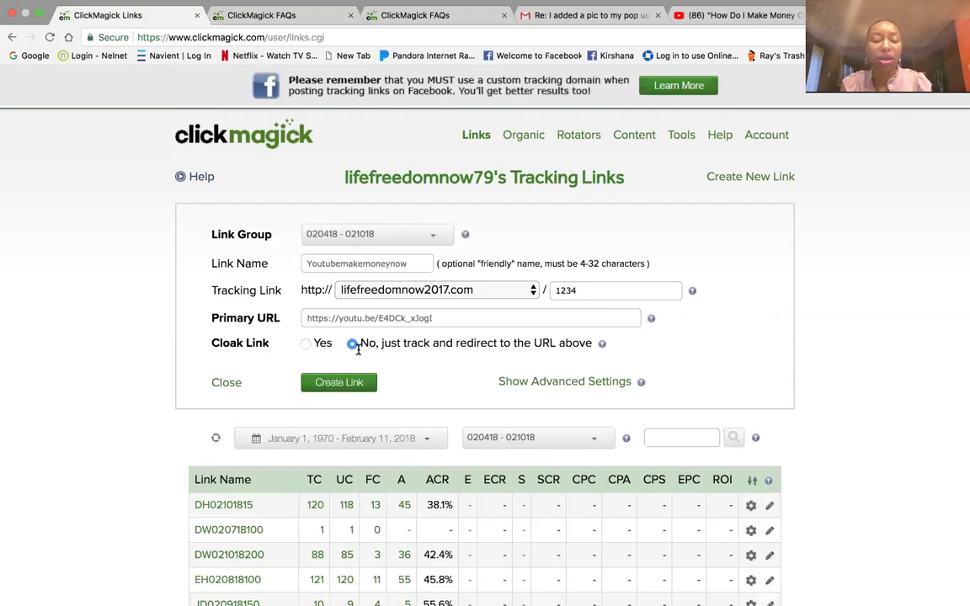
Submit the link, which fails because tracking link 1234 is already in use.
{"action": "left_click", "coordinate": [340, 387]}
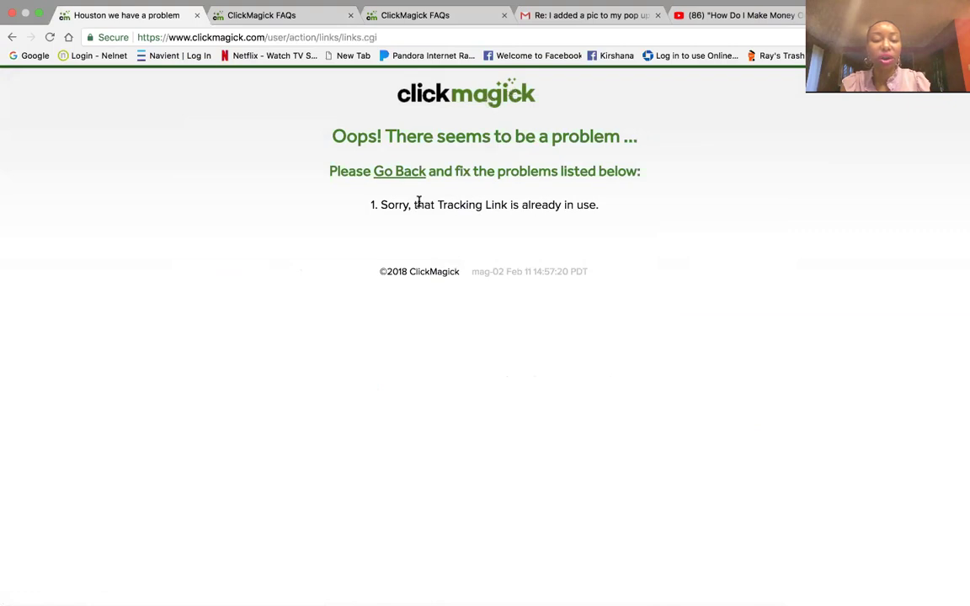
Edit the existing YoutubeMakemoney link, changing its tracking suffix from 1234 to abcd, and save.
{"action": "left_click", "coordinate": [407, 174]}
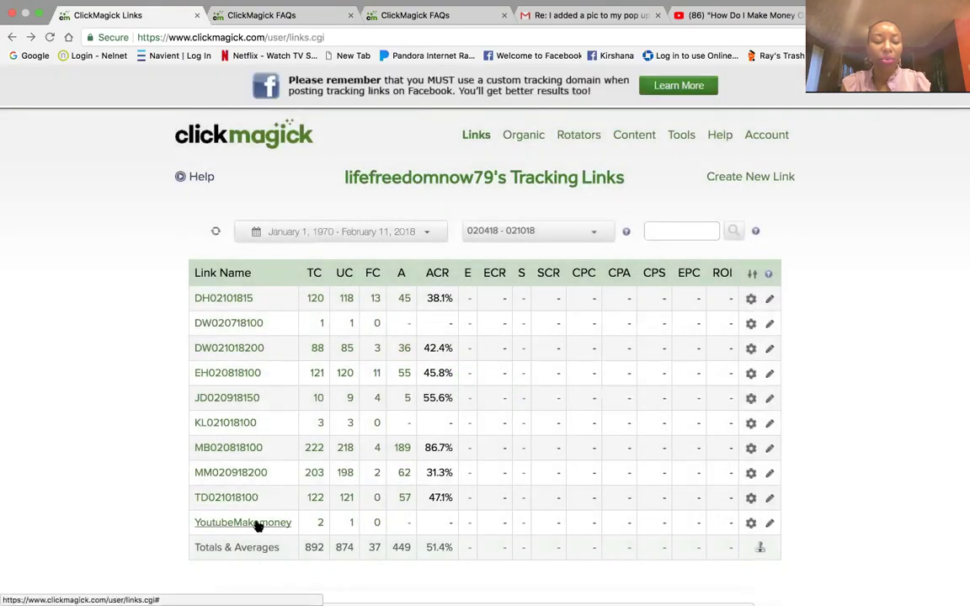
{"action": "left_click", "coordinate": [253, 523]}
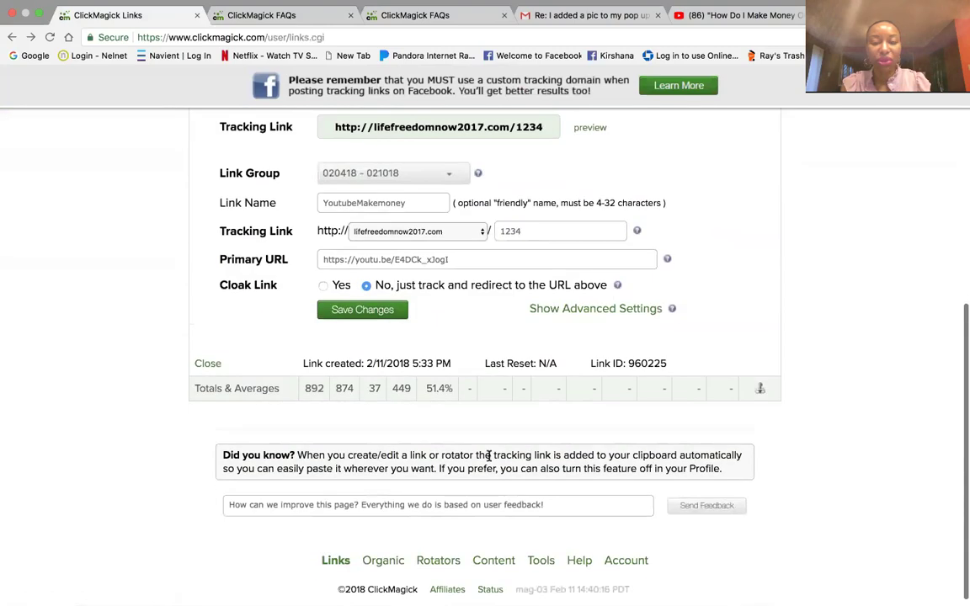
{"action": "left_click", "coordinate": [524, 231]}
{"action": "key", "text": "BackSpace"}
{"action": "key", "text": "BackSpace"}
{"action": "key", "text": "BackSpace"}
{"action": "key", "text": "BackSpace"}
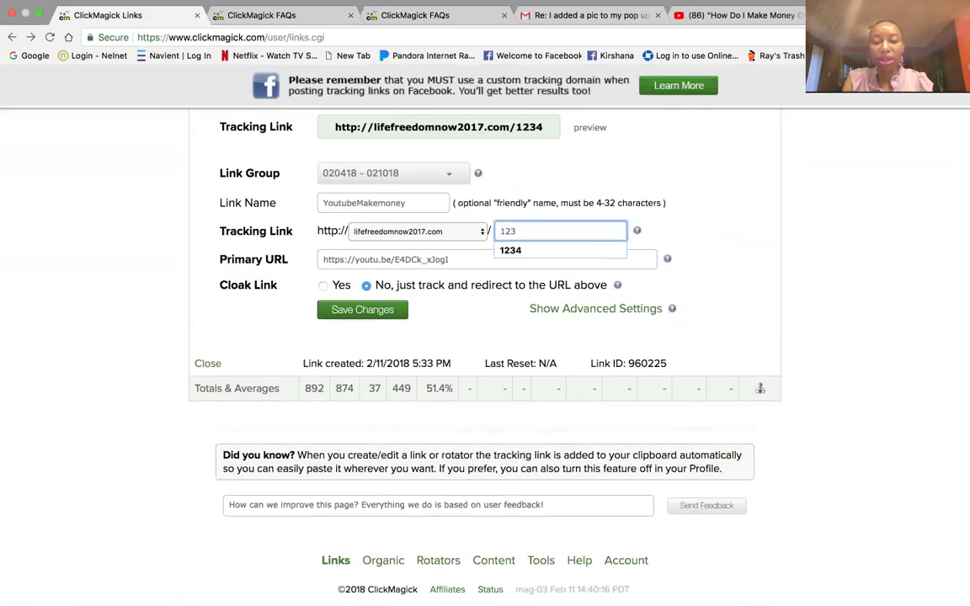
{"action": "type", "text": "abc"}
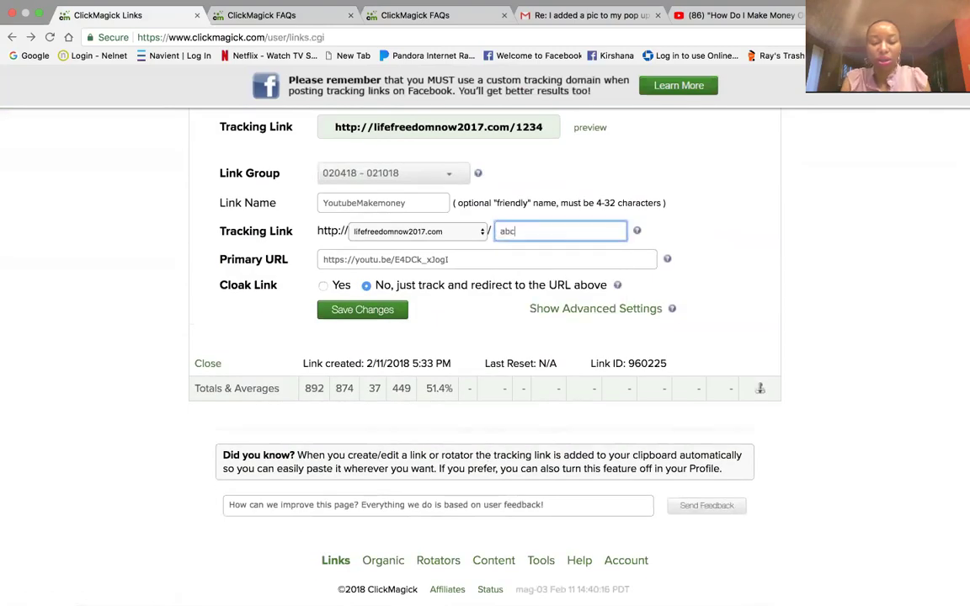
{"action": "type", "text": "d"}
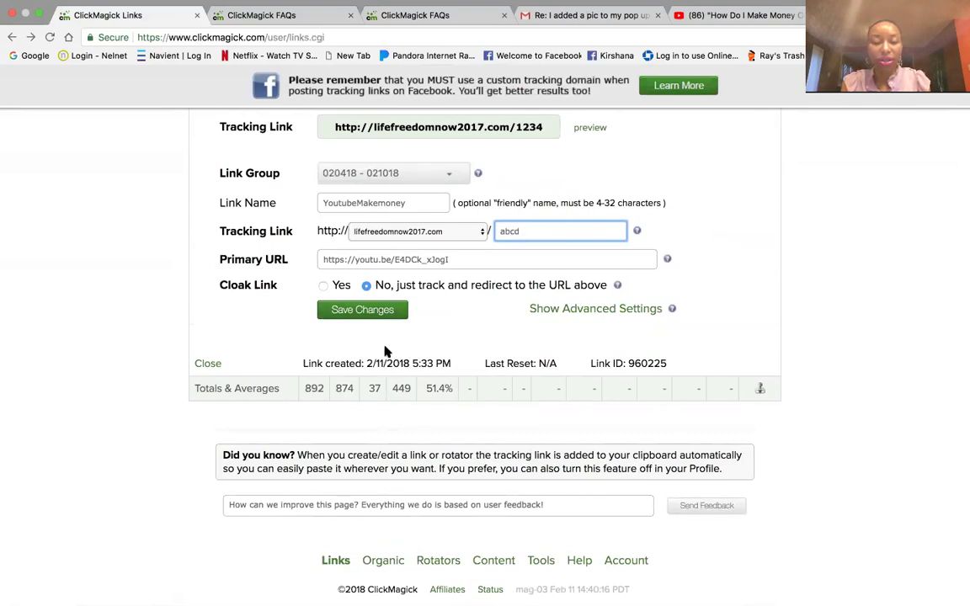
{"action": "left_click", "coordinate": [372, 313]}
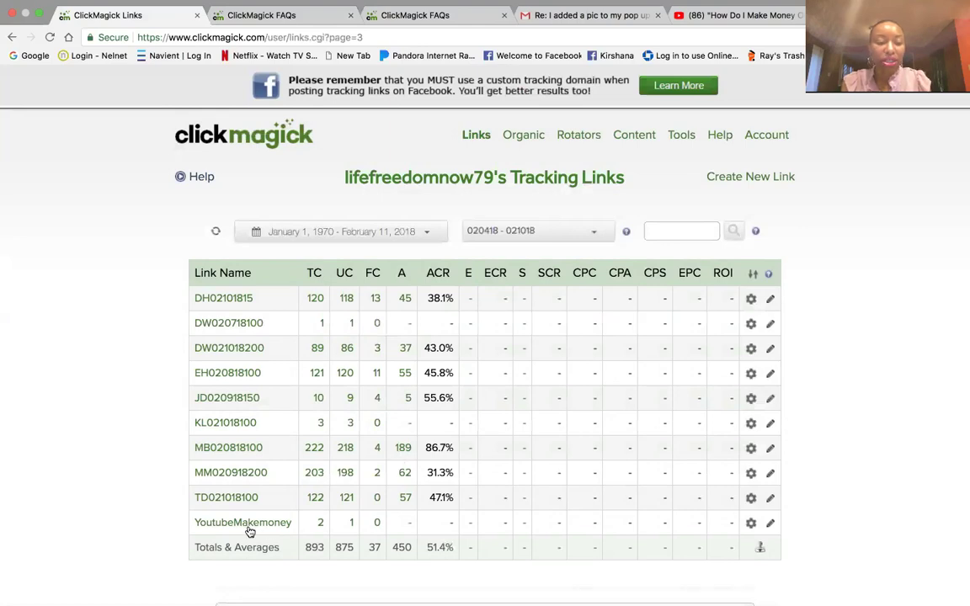
Expand the YoutubeMakemoney link and preview its abcd tracking link in a new tab.
{"action": "mouse_move", "coordinate": [262, 531]}
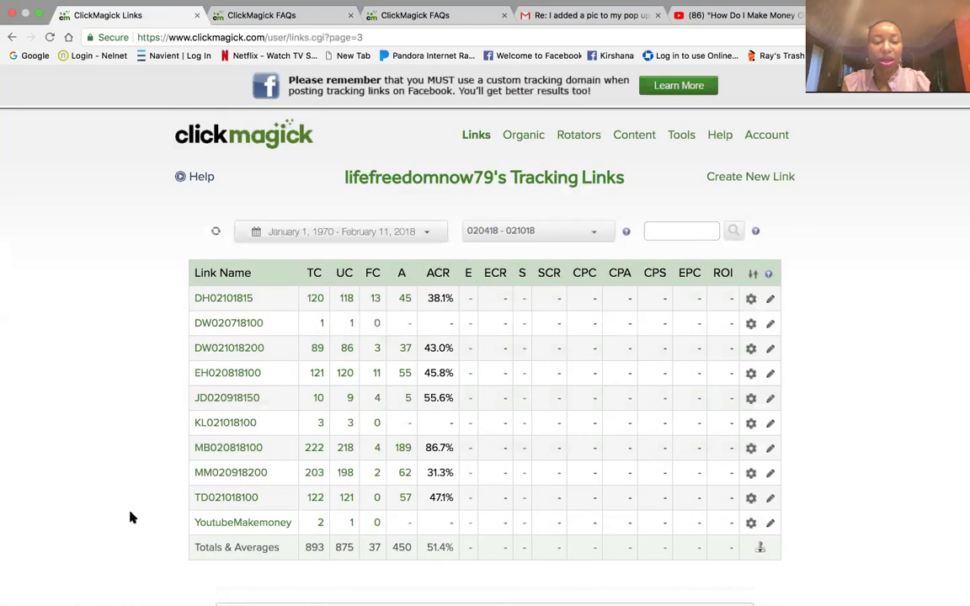
{"action": "scroll", "coordinate": [131, 518], "scroll_direction": "down", "scroll_amount": 1}
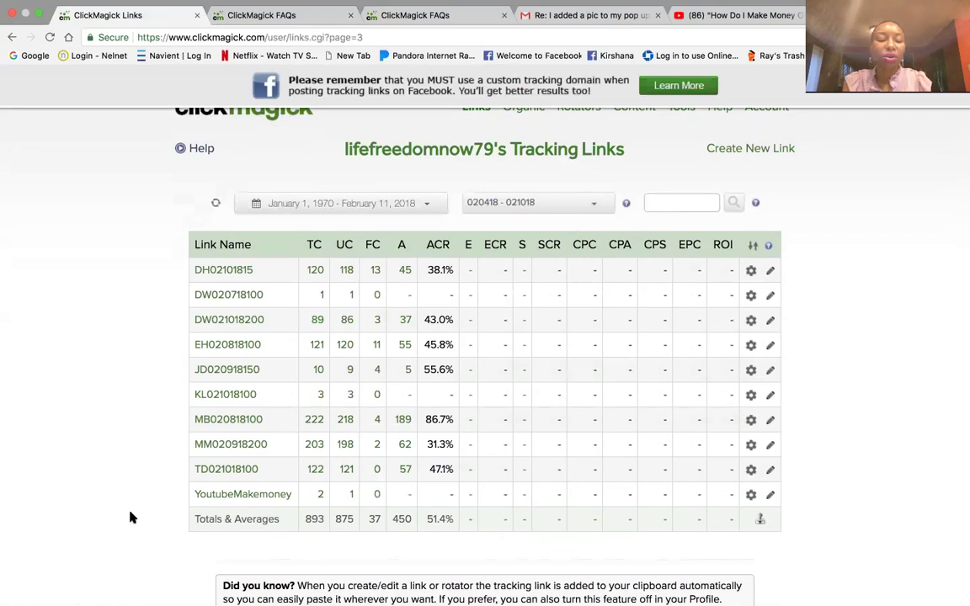
{"action": "left_click", "coordinate": [228, 501]}
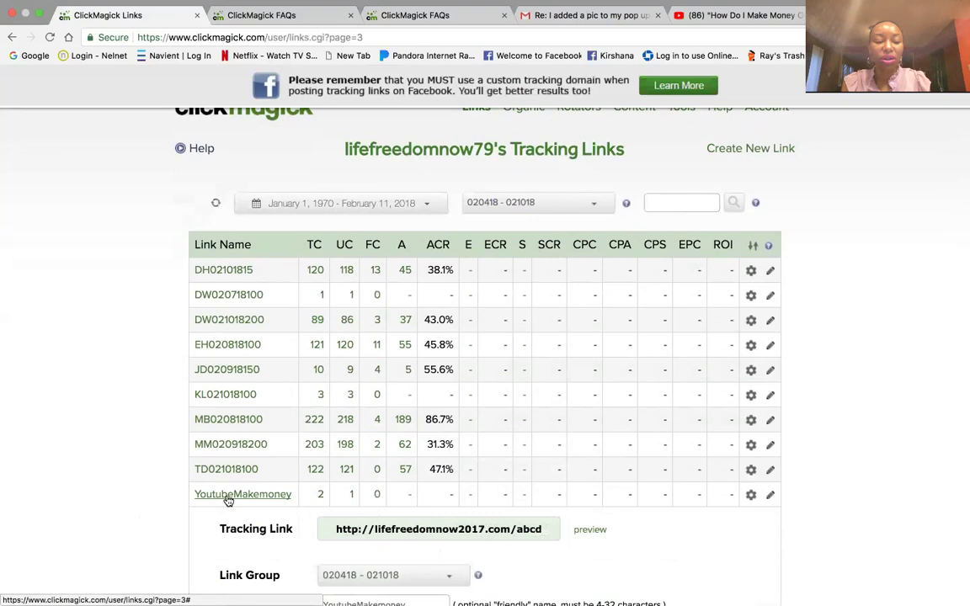
{"action": "scroll", "coordinate": [381, 451], "scroll_direction": "down", "scroll_amount": 2}
{"action": "scroll", "coordinate": [381, 451], "scroll_direction": "down", "scroll_amount": 2}
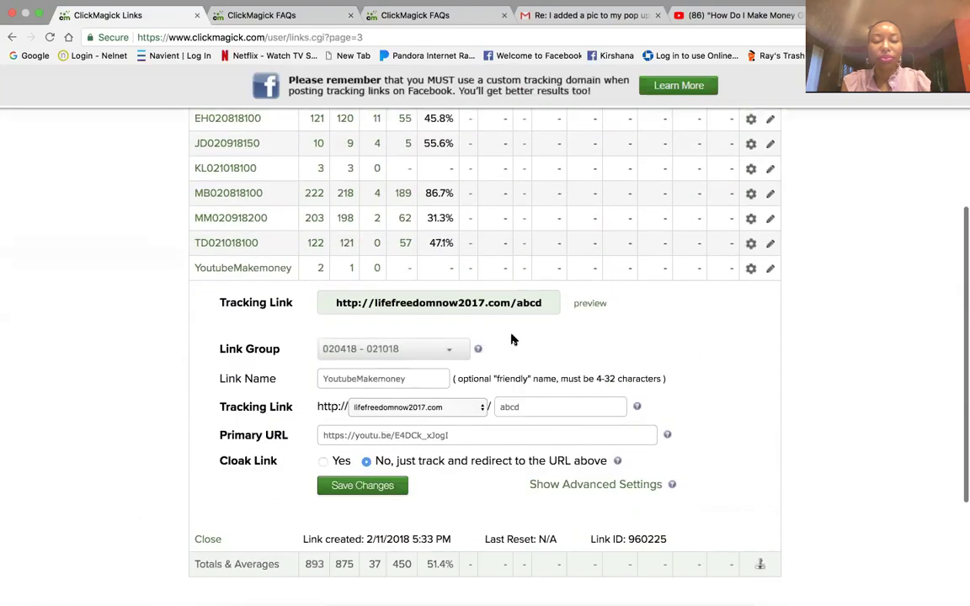
{"action": "left_click", "coordinate": [595, 308]}
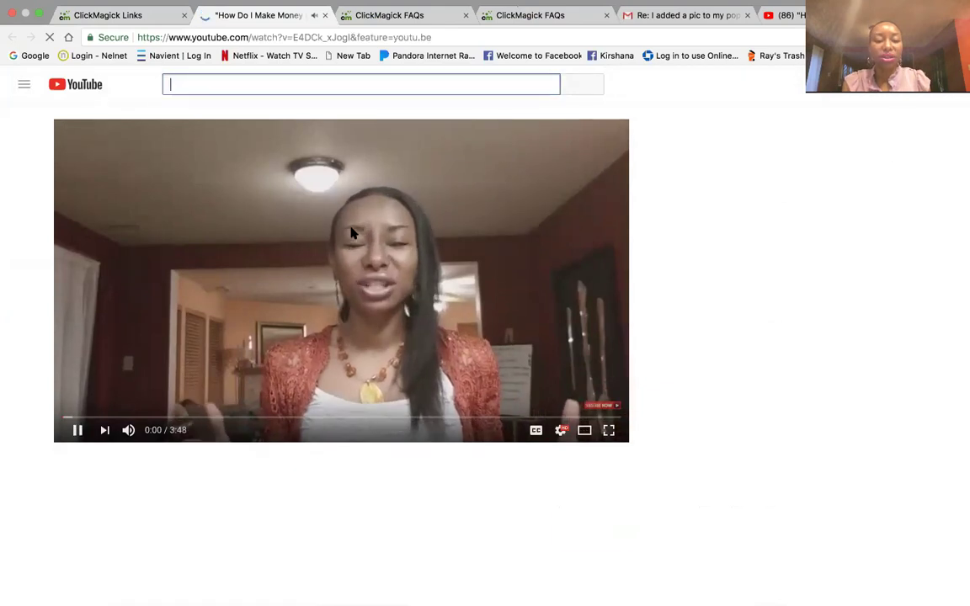
Pause the 'How Do I Make Money' video and close the YouTube tab.
{"action": "left_click", "coordinate": [177, 328]}
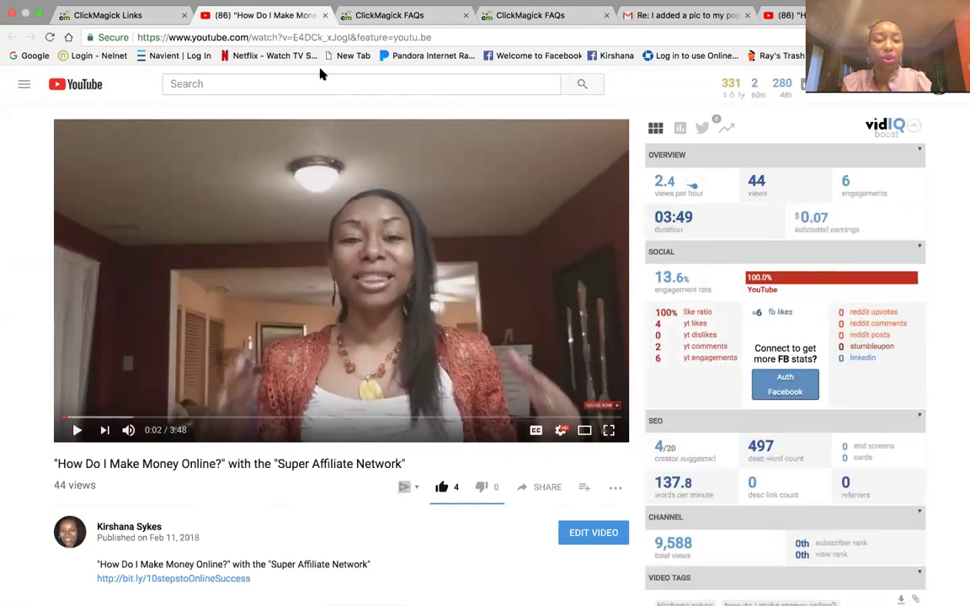
{"action": "left_click", "coordinate": [325, 16]}
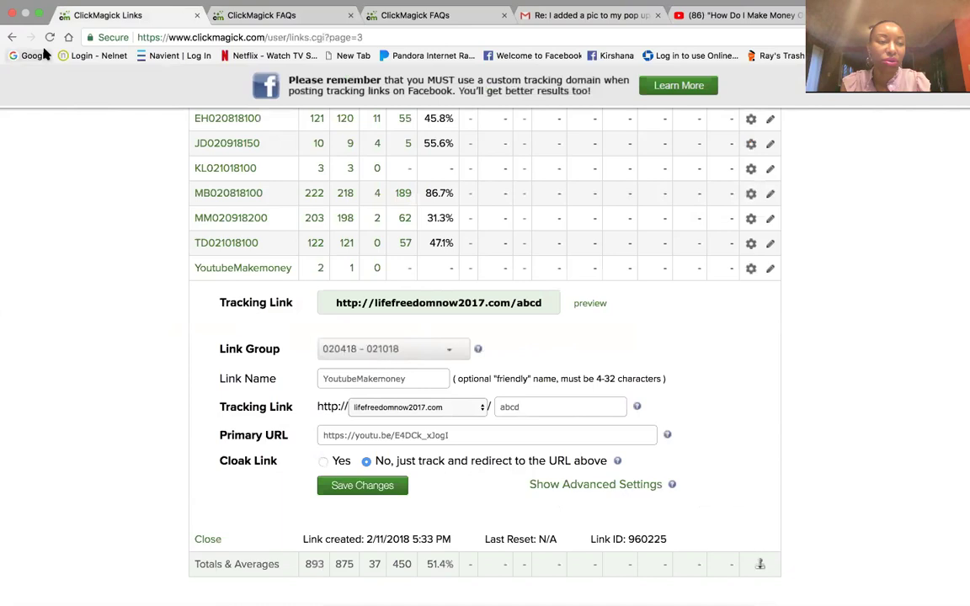
Test the lifefreedomnow2017.com/abcd tracking link by loading it in the browser.
{"action": "left_click", "coordinate": [40, 15]}
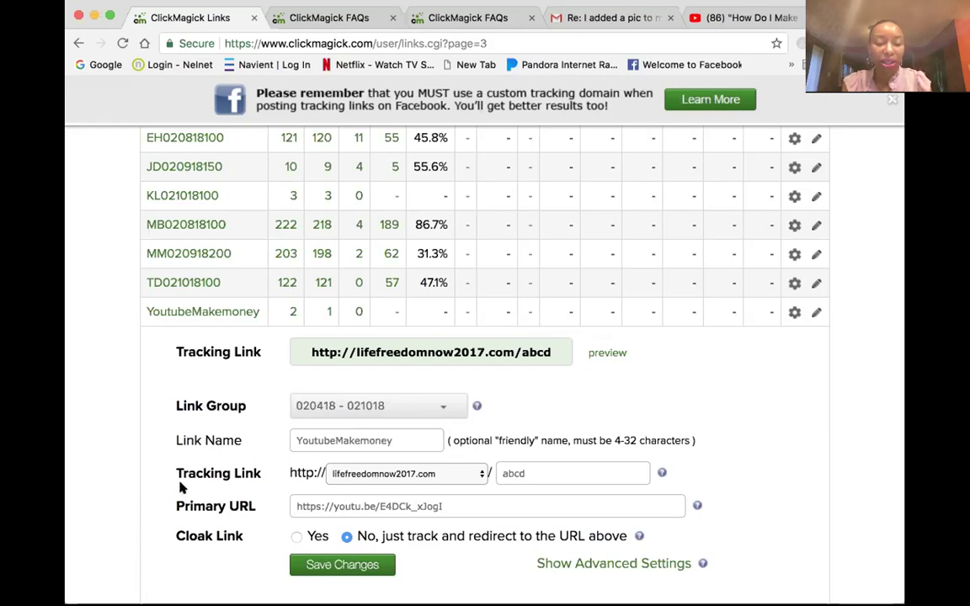
{"action": "left_click", "coordinate": [273, 34]}
{"action": "type", "text": "http://lifefreedomnow2017.com/abcd"}
{"action": "key", "text": "Return"}
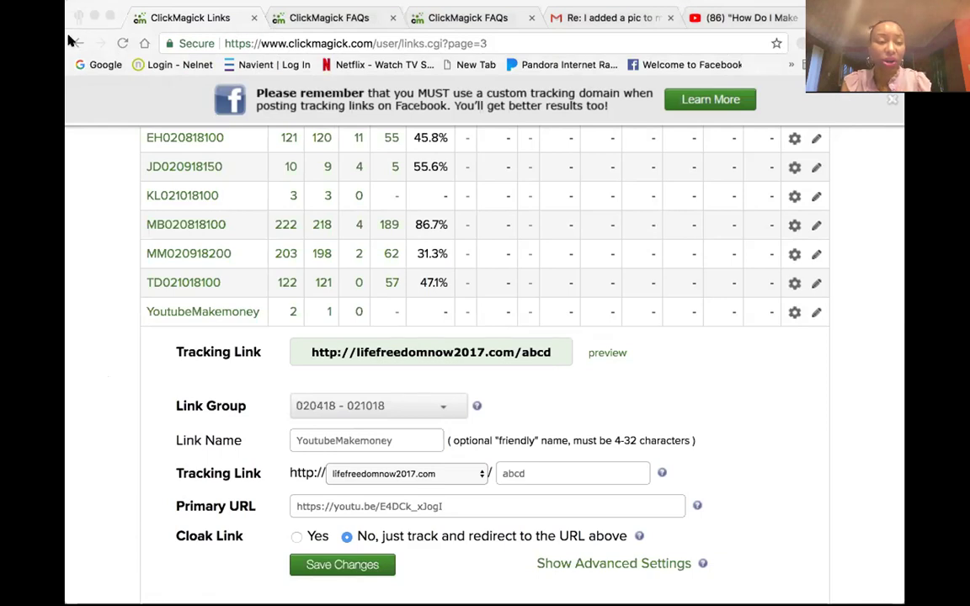
{"action": "left_click", "coordinate": [91, 7]}
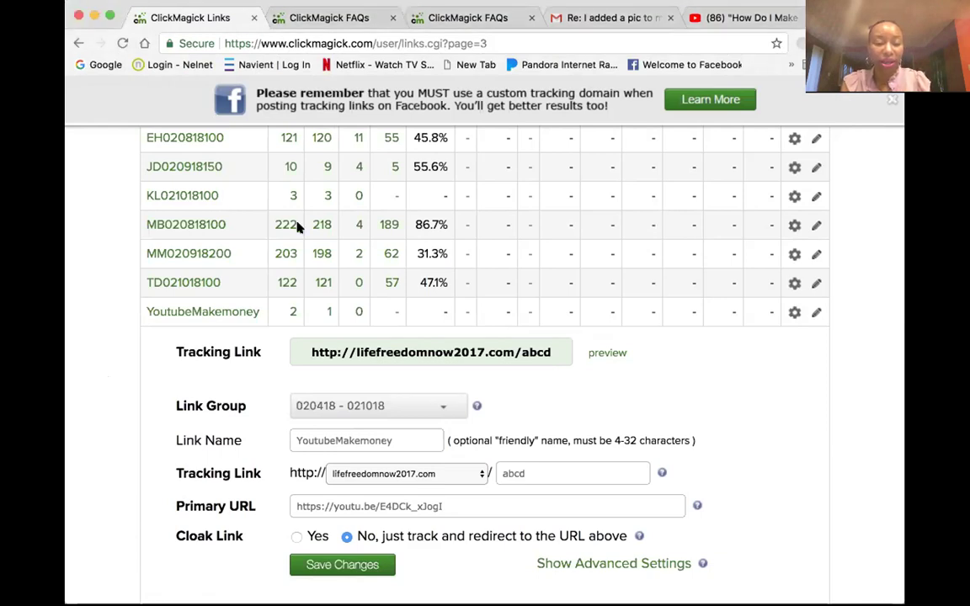
Collapse the YoutubeMakemoney edit form, refresh the links table, then return to the Gmail thread.
{"action": "left_click", "coordinate": [229, 313]}
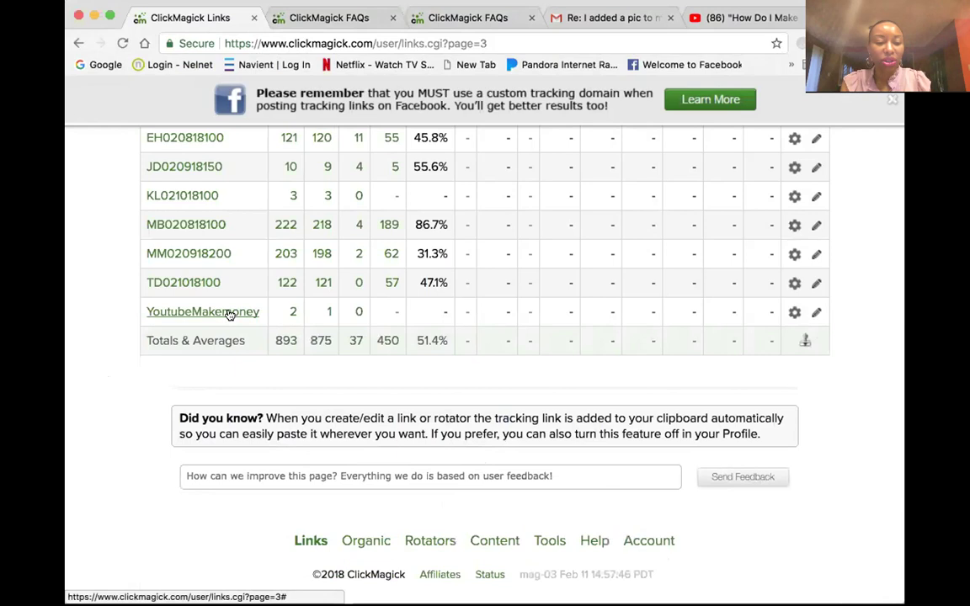
{"action": "scroll", "coordinate": [293, 318], "scroll_direction": "up", "scroll_amount": 4}
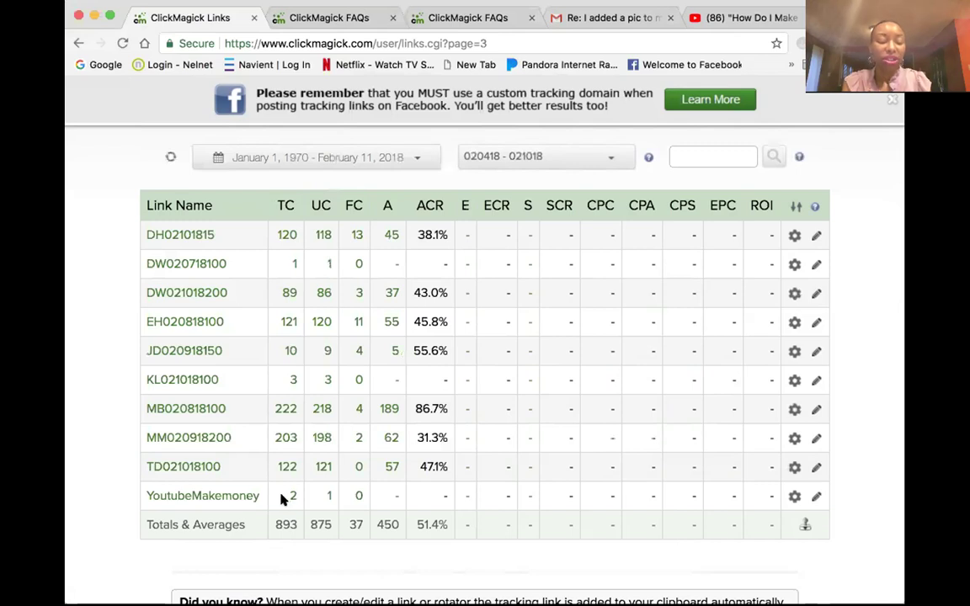
{"action": "mouse_move", "coordinate": [246, 500]}
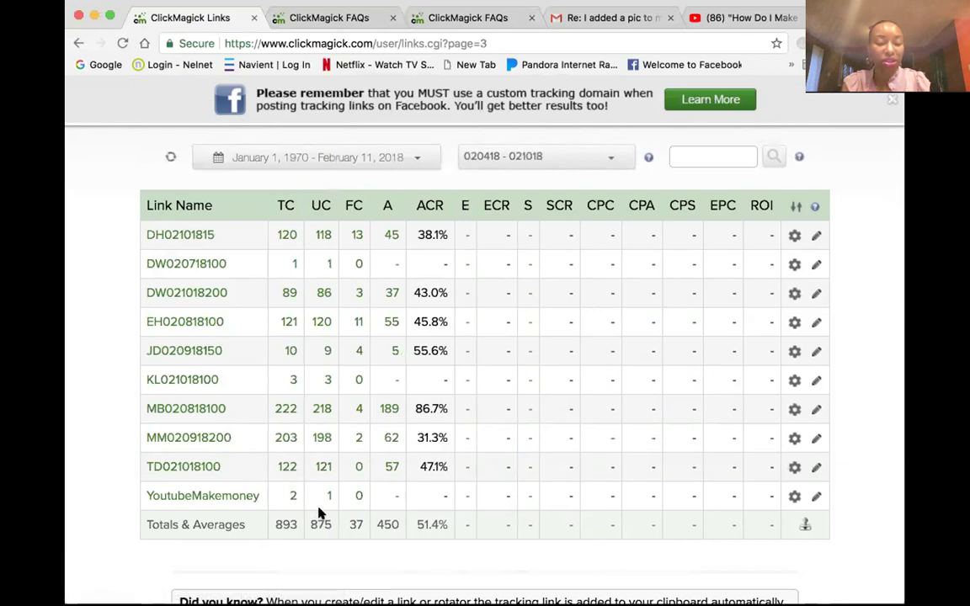
{"action": "left_click", "coordinate": [123, 43]}
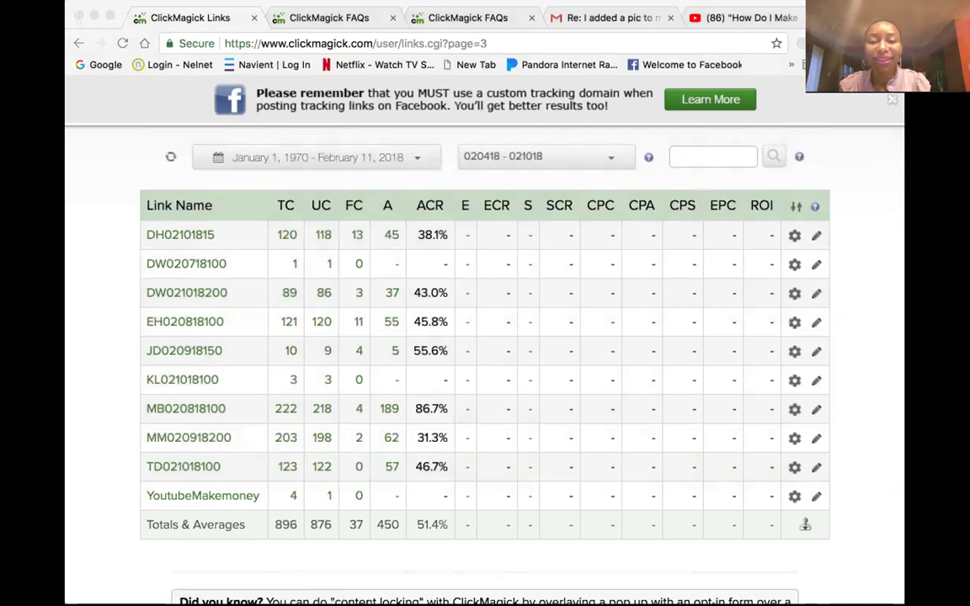
{"action": "left_click", "coordinate": [630, 18]}
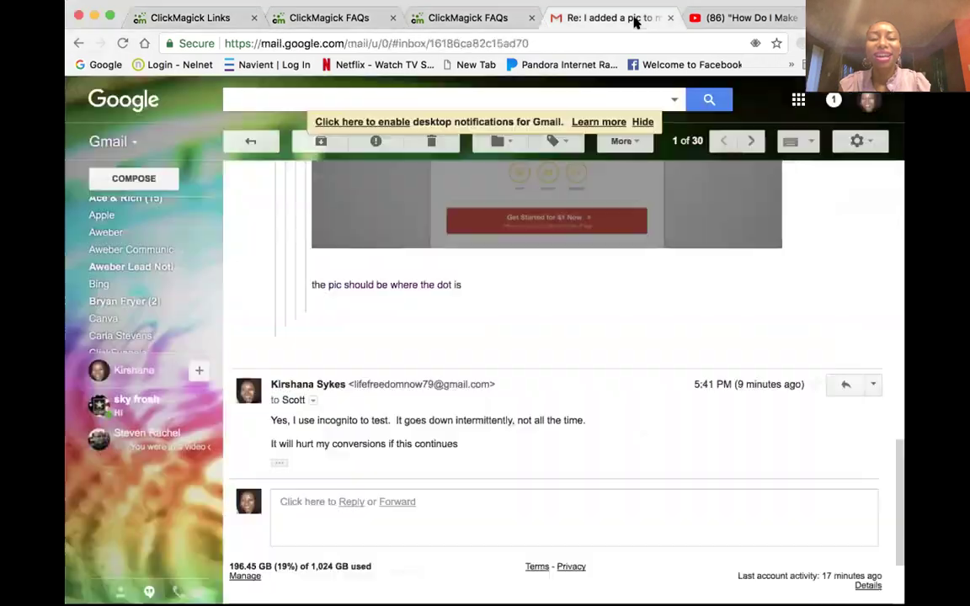